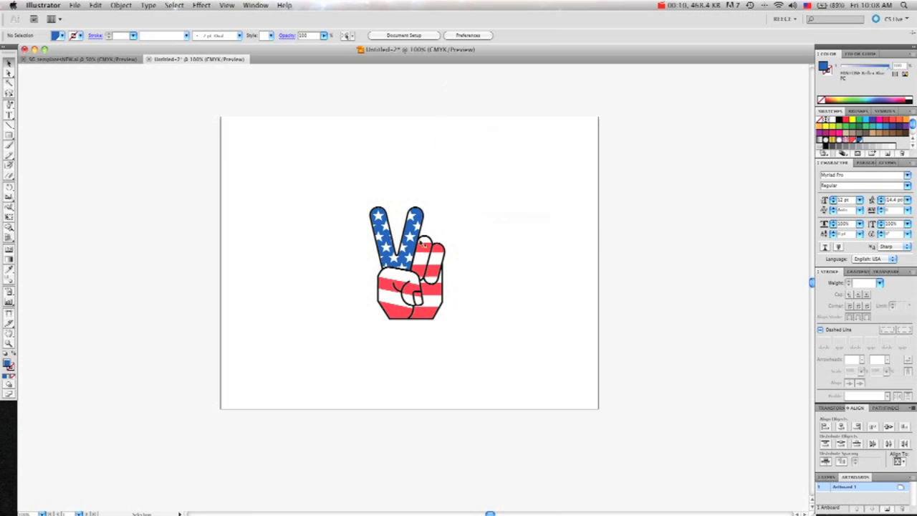
Zoom in on the hand artwork, zoom back out, then enter artboard editing via Document Setup.
key("z")
left_click(427, 211)
left_click(414, 291, "alt")
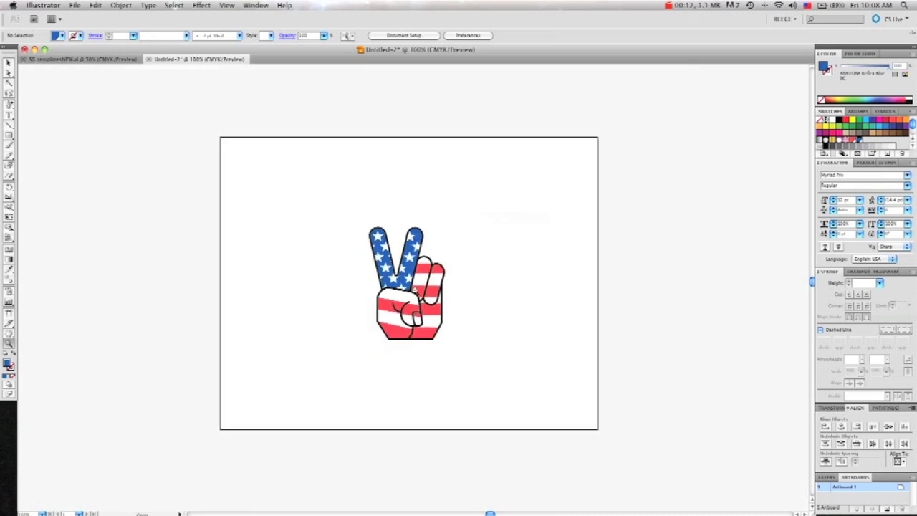
left_click(403, 35)
Resize the artboard to 4 × 5 in around the hand and return to the Selection tool.
left_click(569, 88)
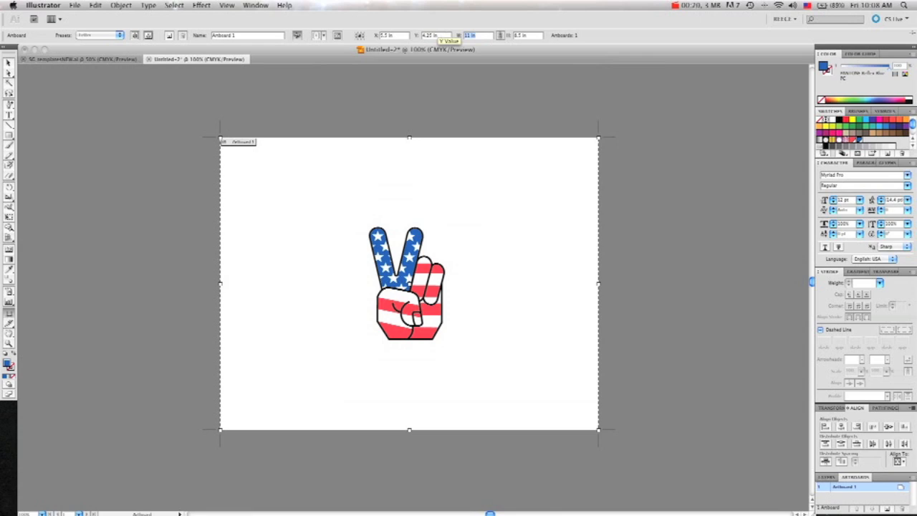
key("Tab")
key("Tab")
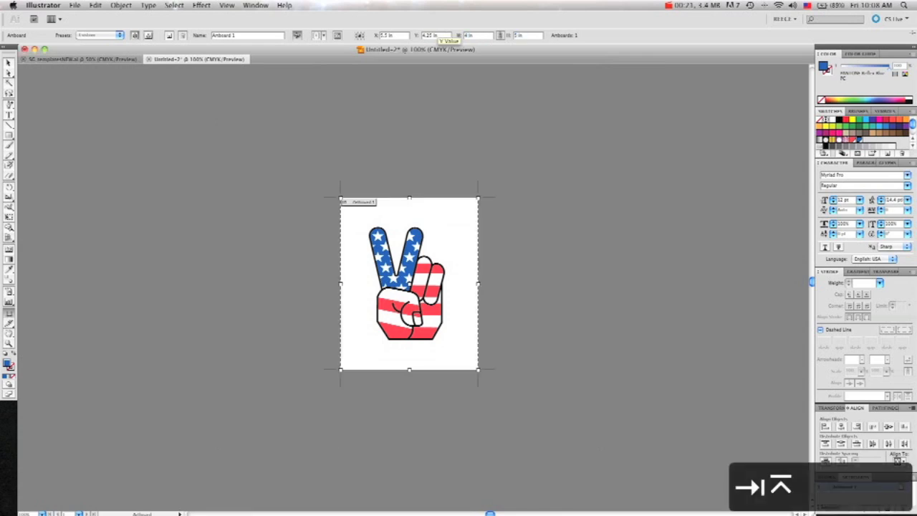
key("Escape")
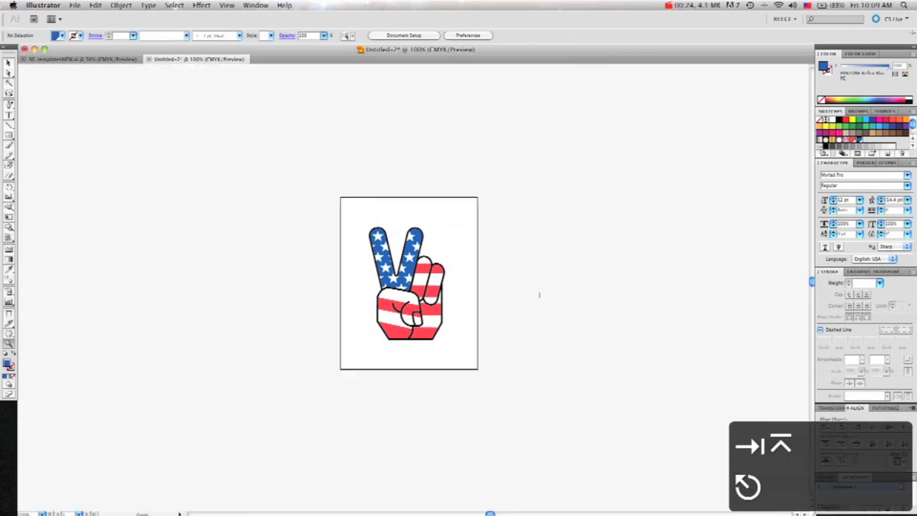
key("v")
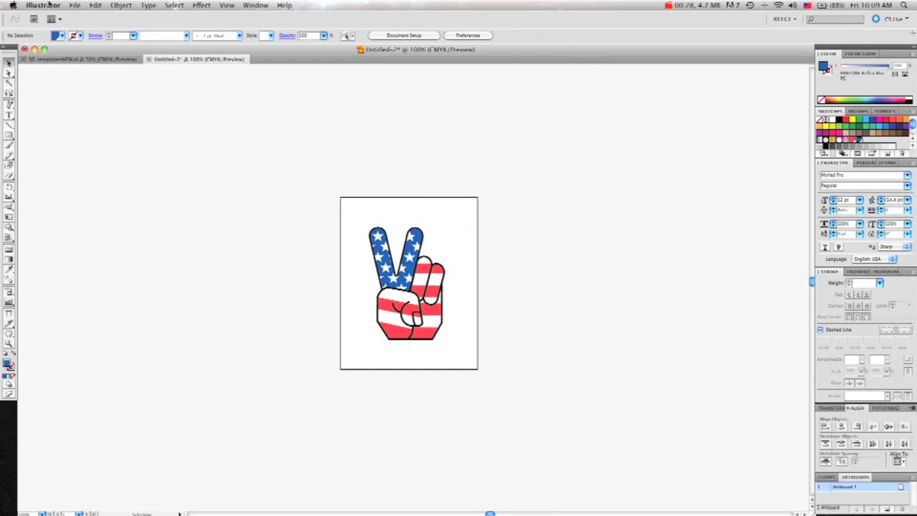
left_click(52, 8)
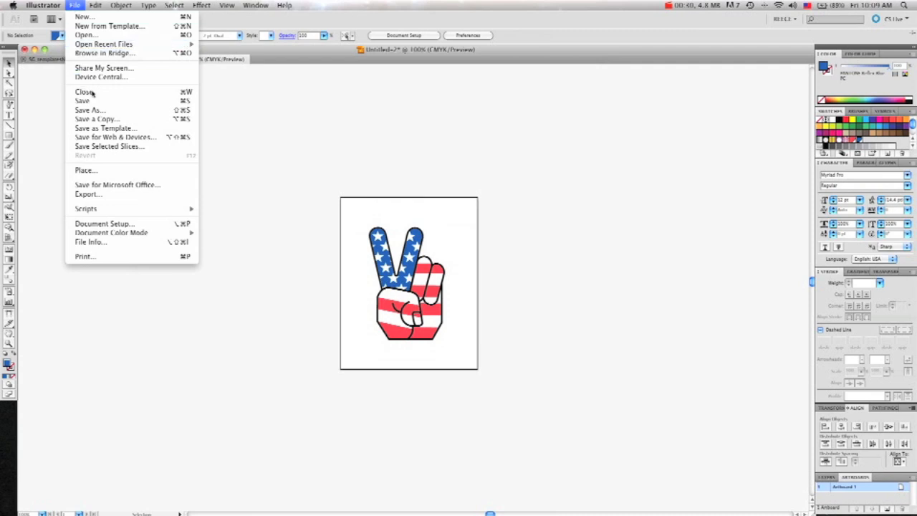
Bring up Save for Web & Devices with the hand previewed on a transparent background.
left_click(122, 138)
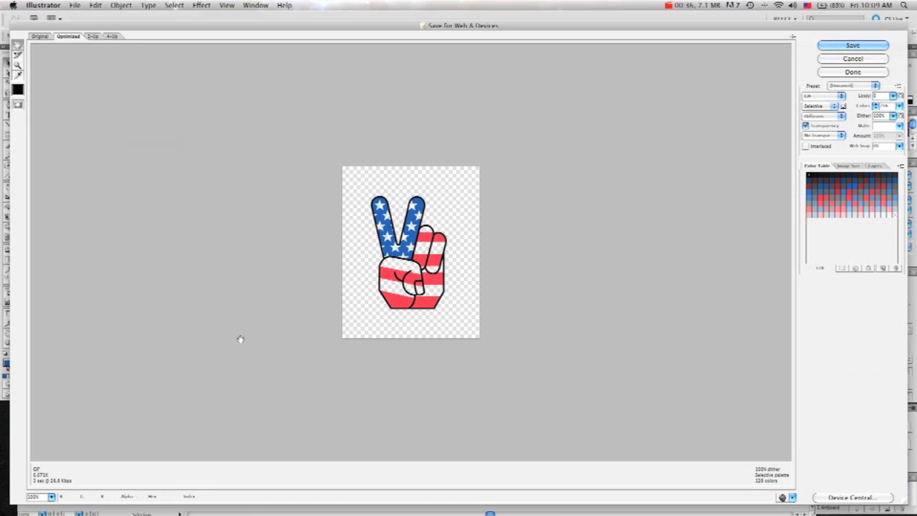
Choose PNG-8 as the optimized export format with transparency enabled.
left_click(822, 96)
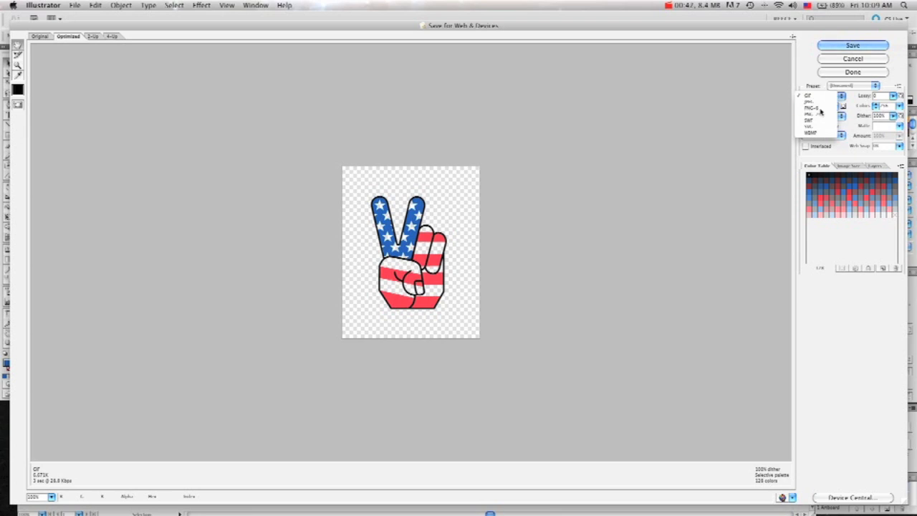
left_click(821, 108)
left_click(821, 98)
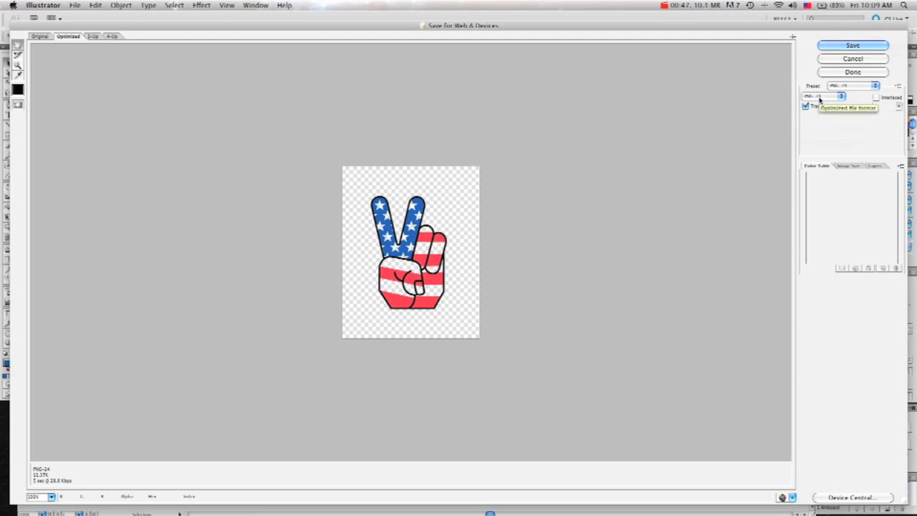
left_click(820, 99)
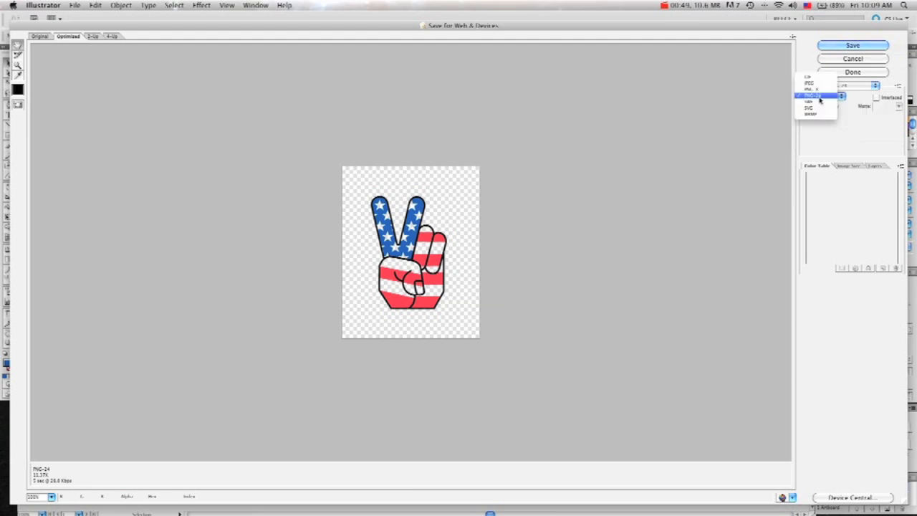
left_click(820, 95)
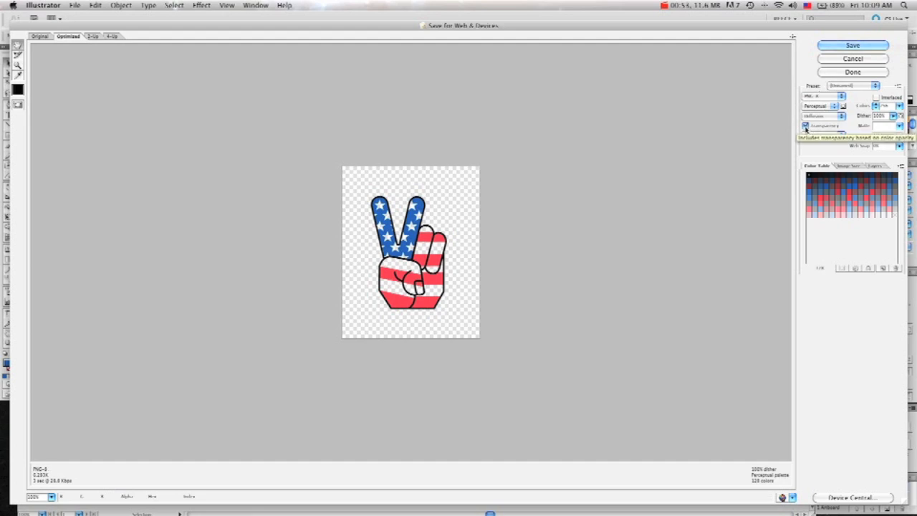
left_click(806, 127)
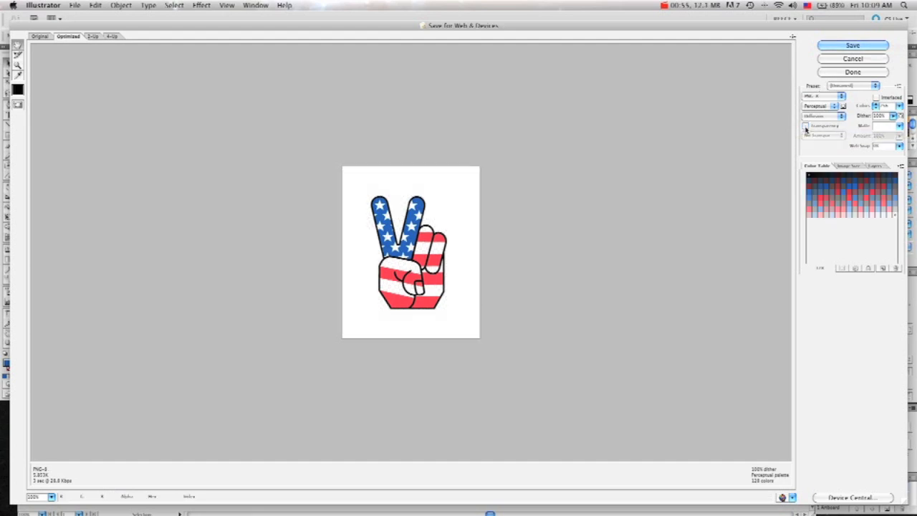
left_click(805, 127)
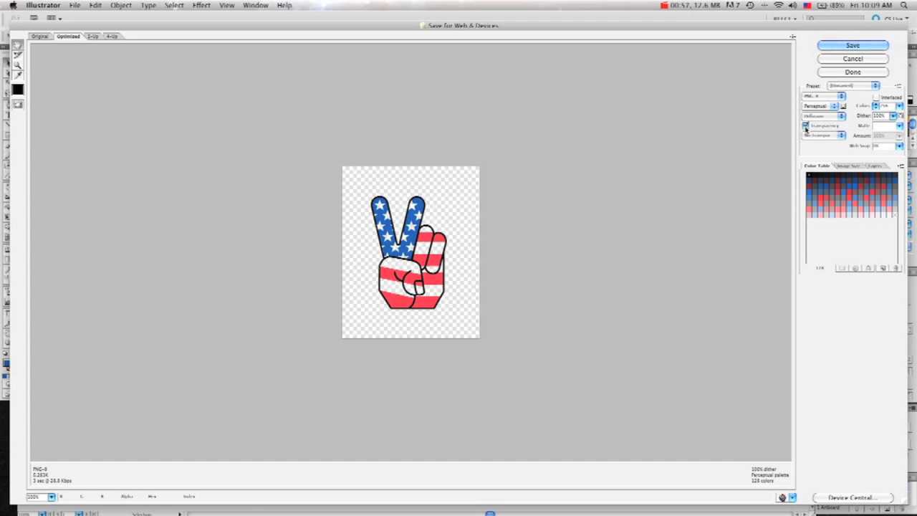
Save the transparent PNG-8 to the Desktop as Peace Trans.png and return to the document.
left_click(839, 46)
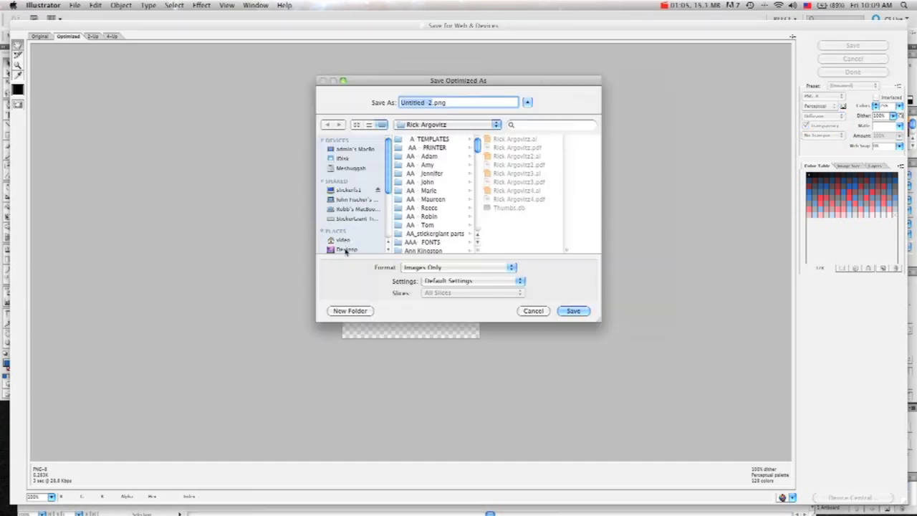
left_click(345, 250)
type("Peace Trians")
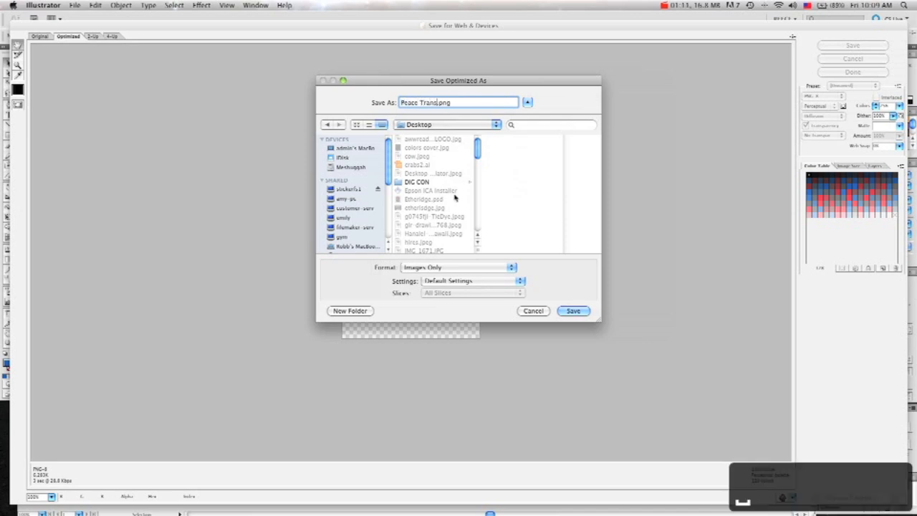
left_click(573, 311)
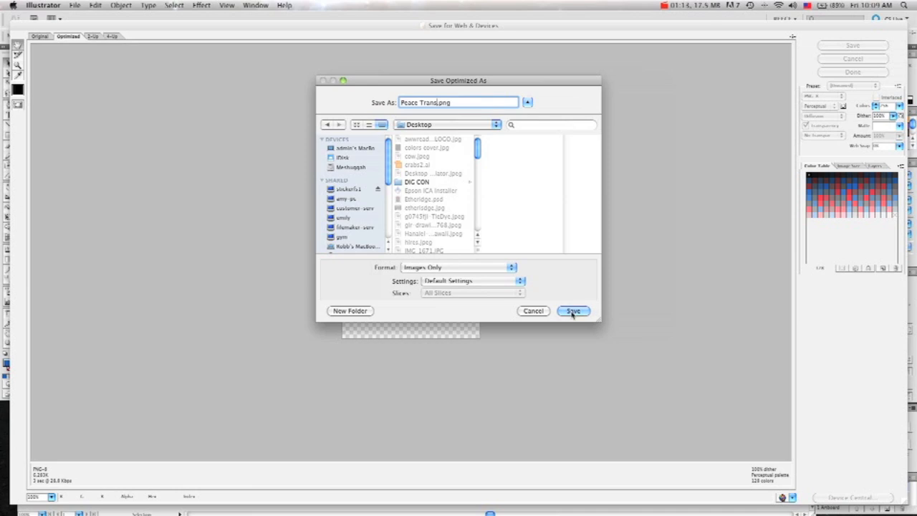
left_click(572, 311)
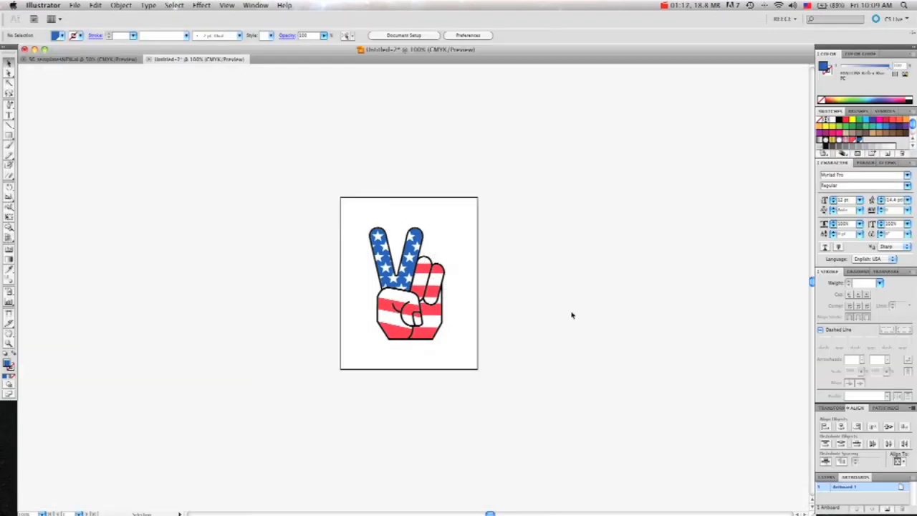